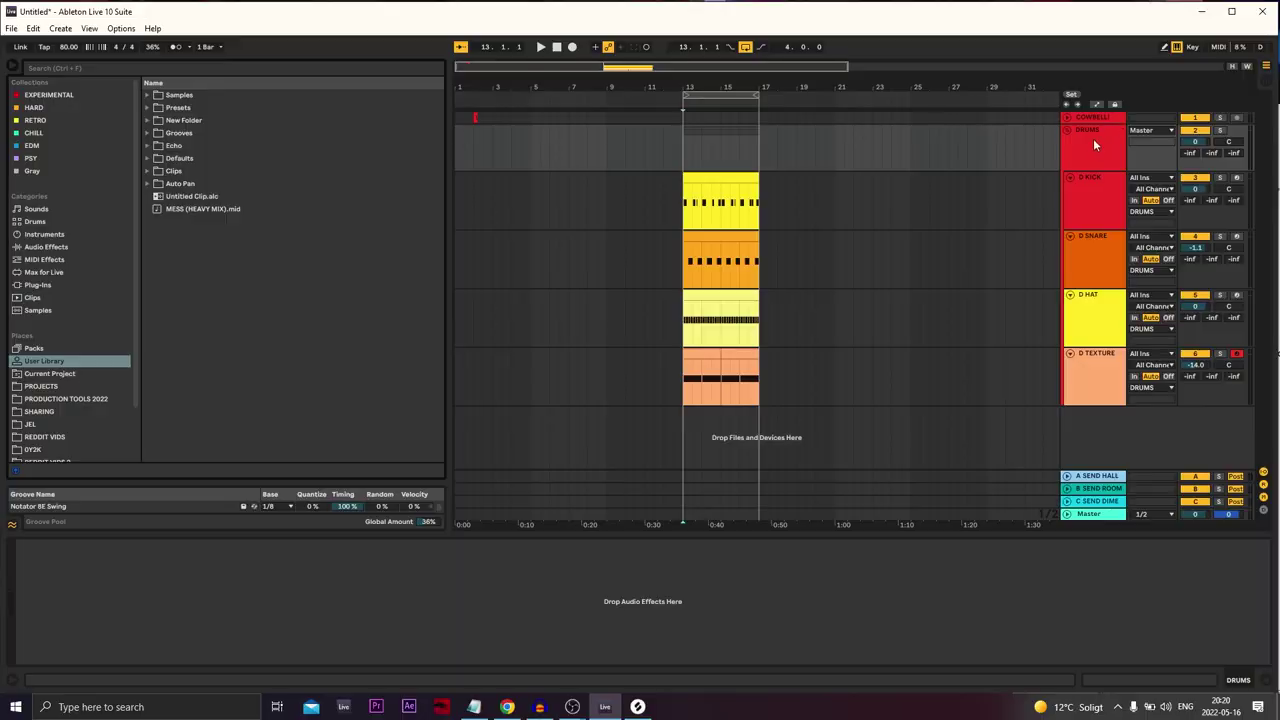
Save the DRUMS group into the User Library as DRUNK DRUMS.als.
left_click_drag(1093, 138, 237, 318)
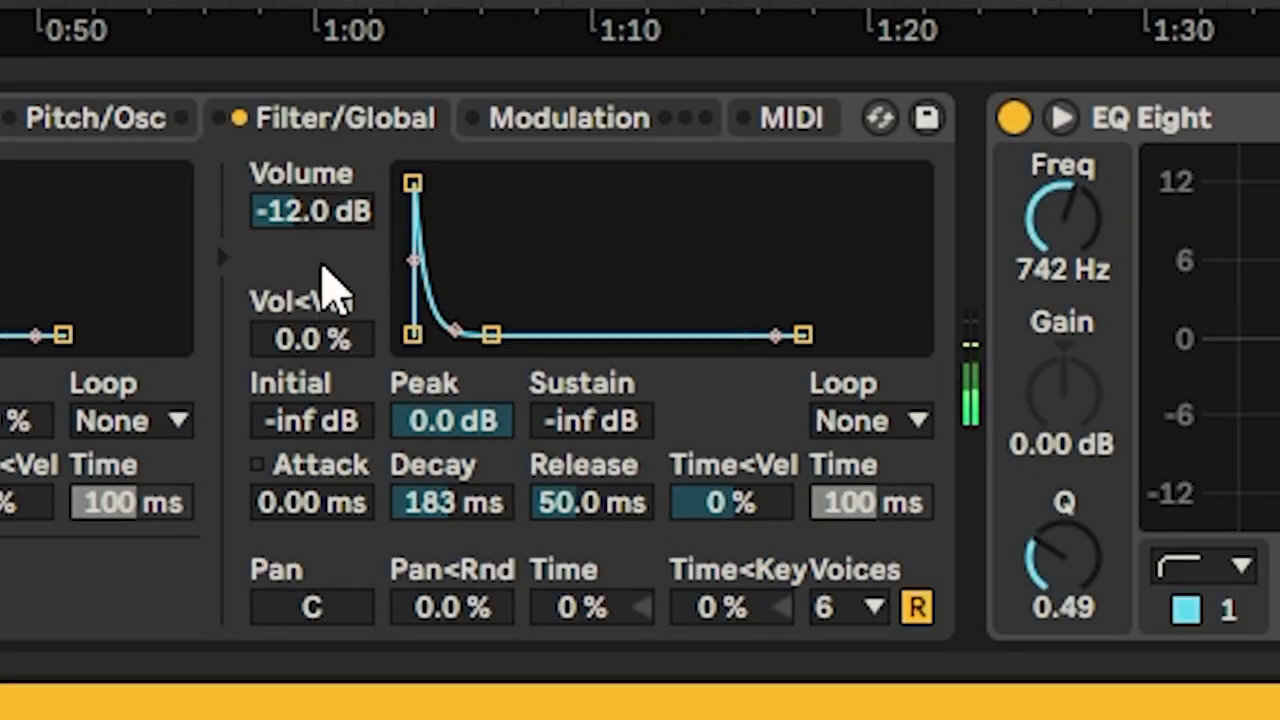
Set the hi-hat envelope attack to 21.1 ms and the snare sustain to -13 dB.
left_click_drag(542, 555, 563, 555)
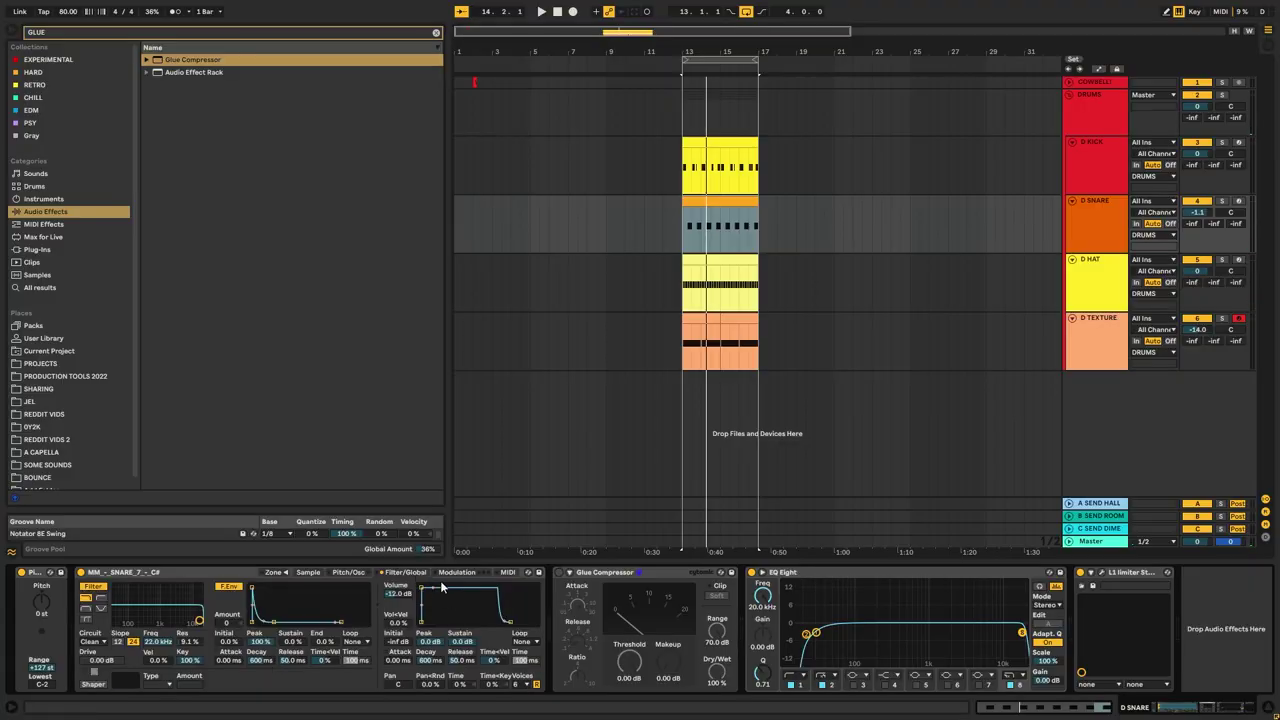
left_click_drag(444, 590, 441, 597)
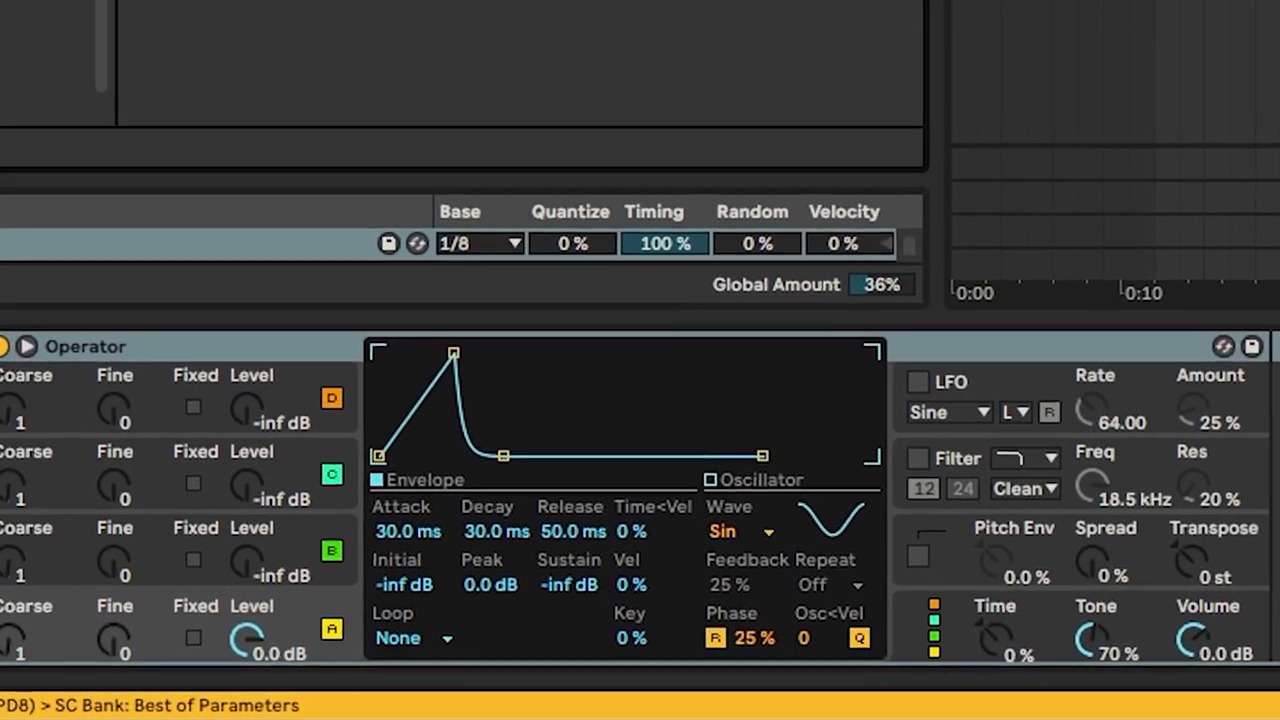
Select the 2 SC trigger clip and use 2-SC as D TEXTURE's Compressor sidechain source.
left_click(686, 116)
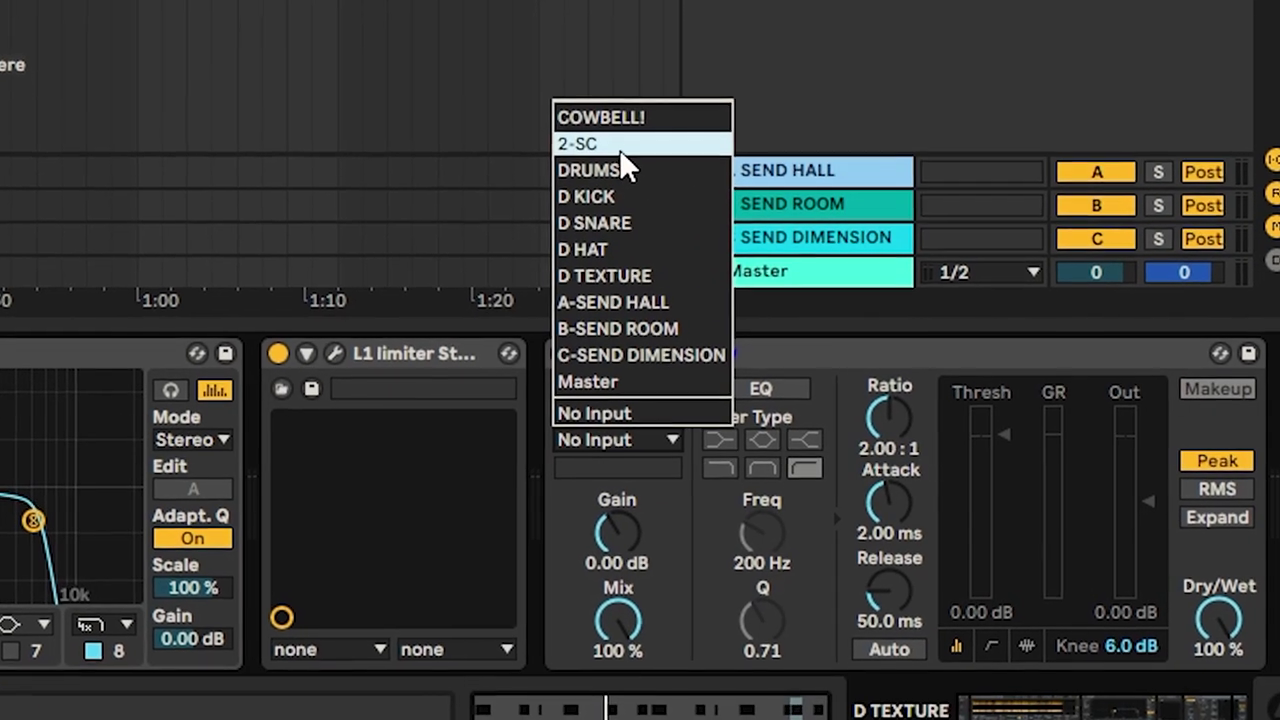
left_click(614, 138)
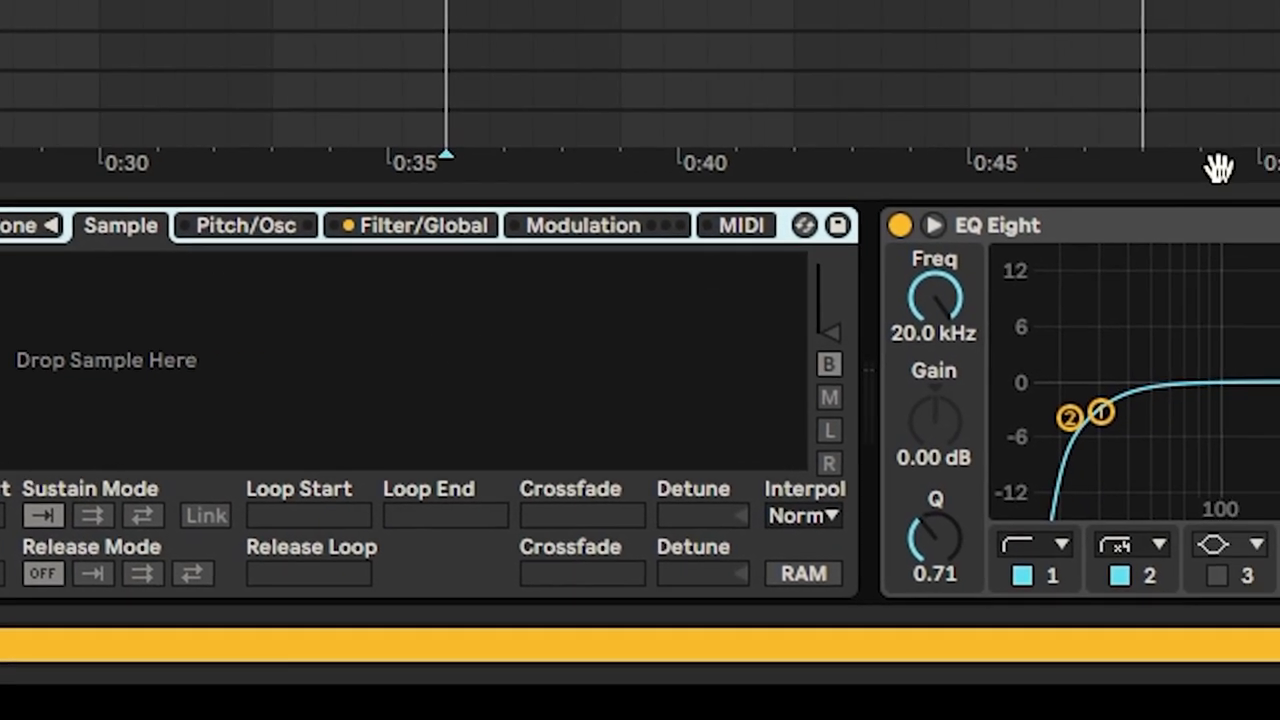
Add the Sampler tracks below D TEXTURE, undoing the accidental 10 Audio track.
left_click(839, 571)
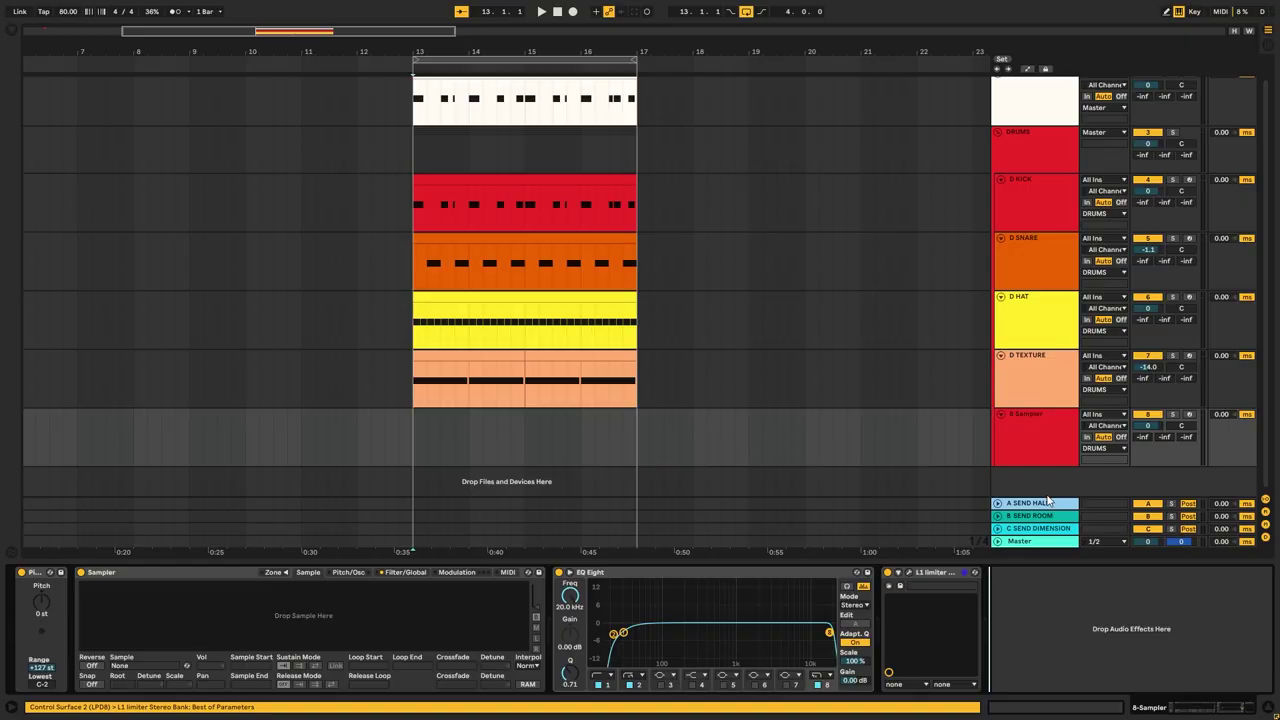
right_click(1040, 384)
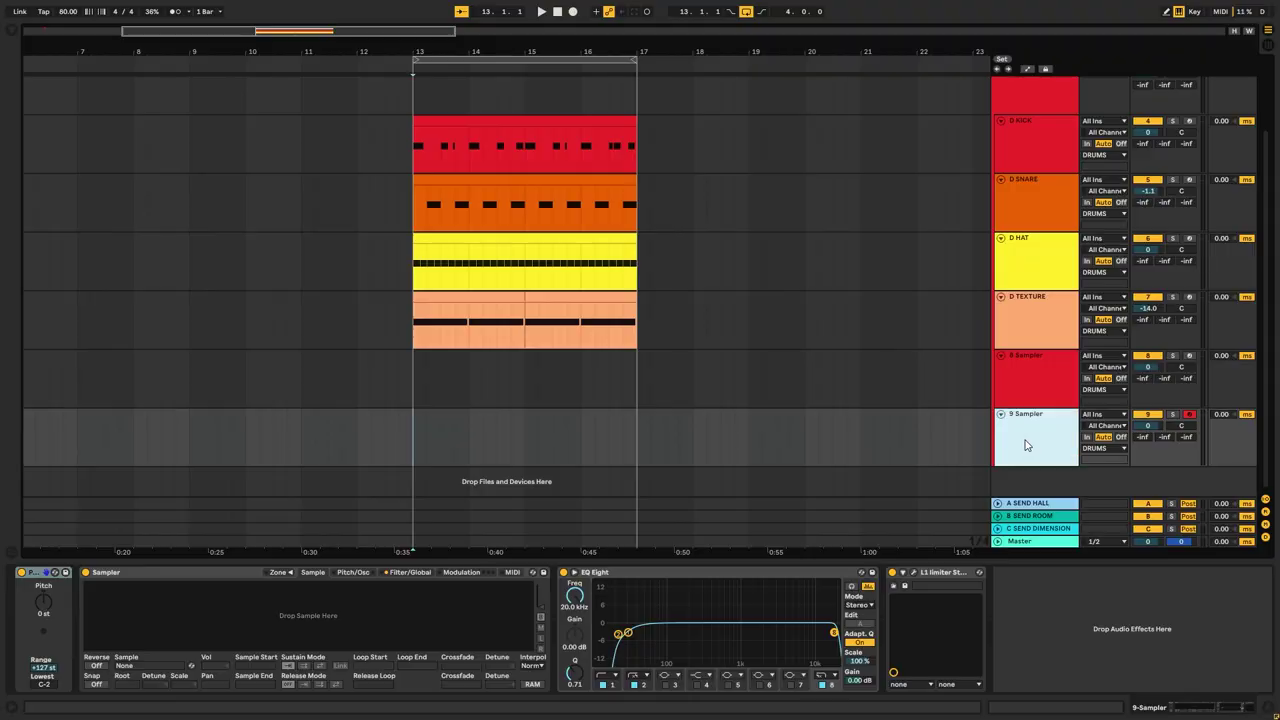
key("ctrl+t")
left_click(145, 578)
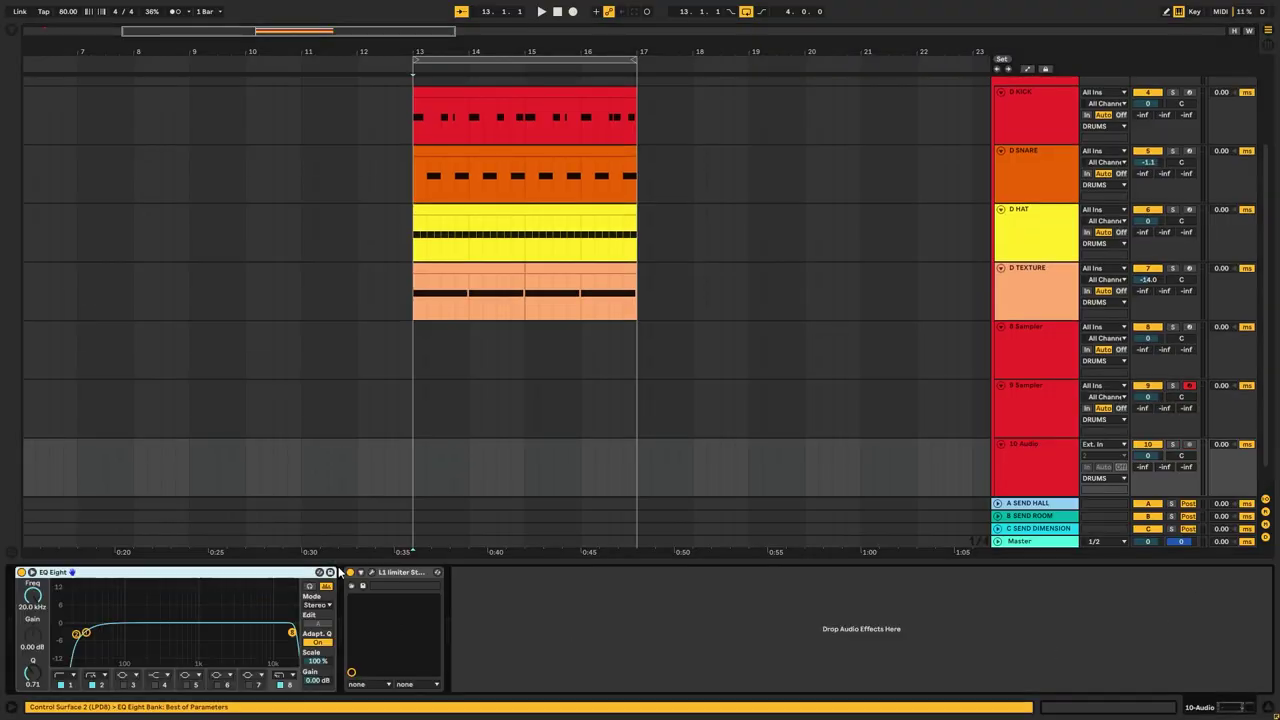
key("ctrl+z")
left_click(1035, 347, "shift")
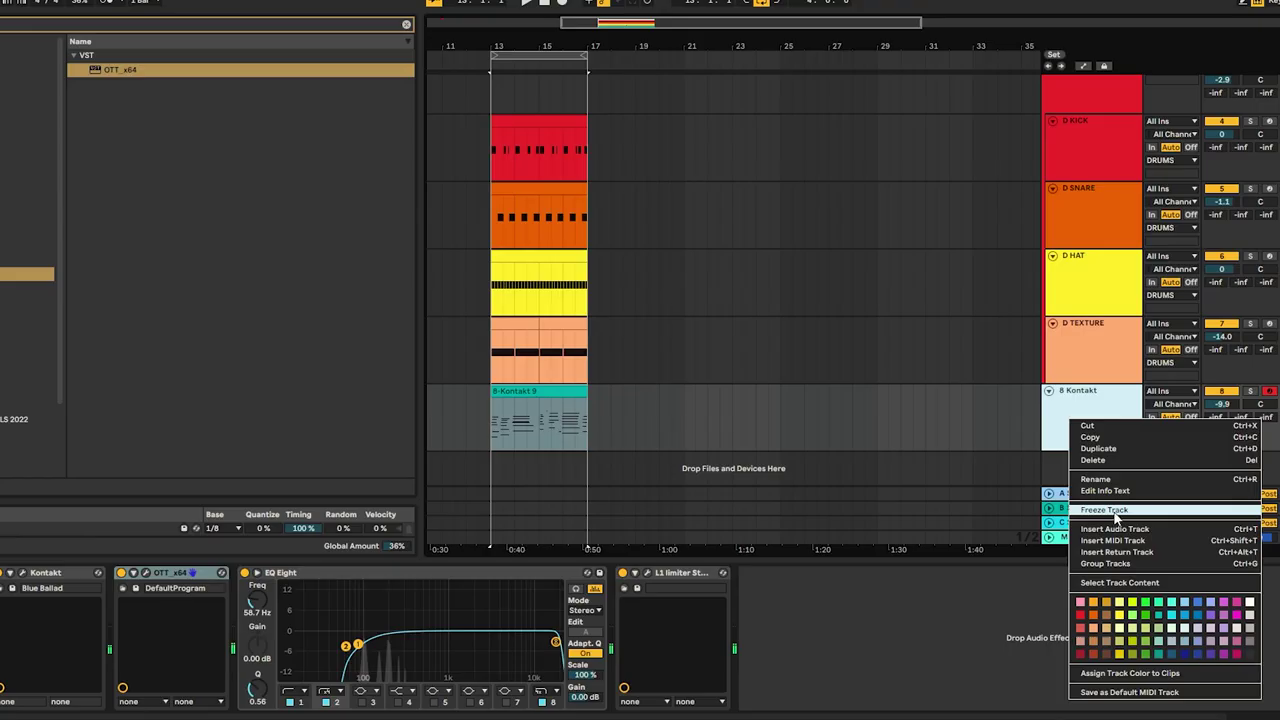
Freeze the 8 Kontakt chord track.
left_click(1113, 517)
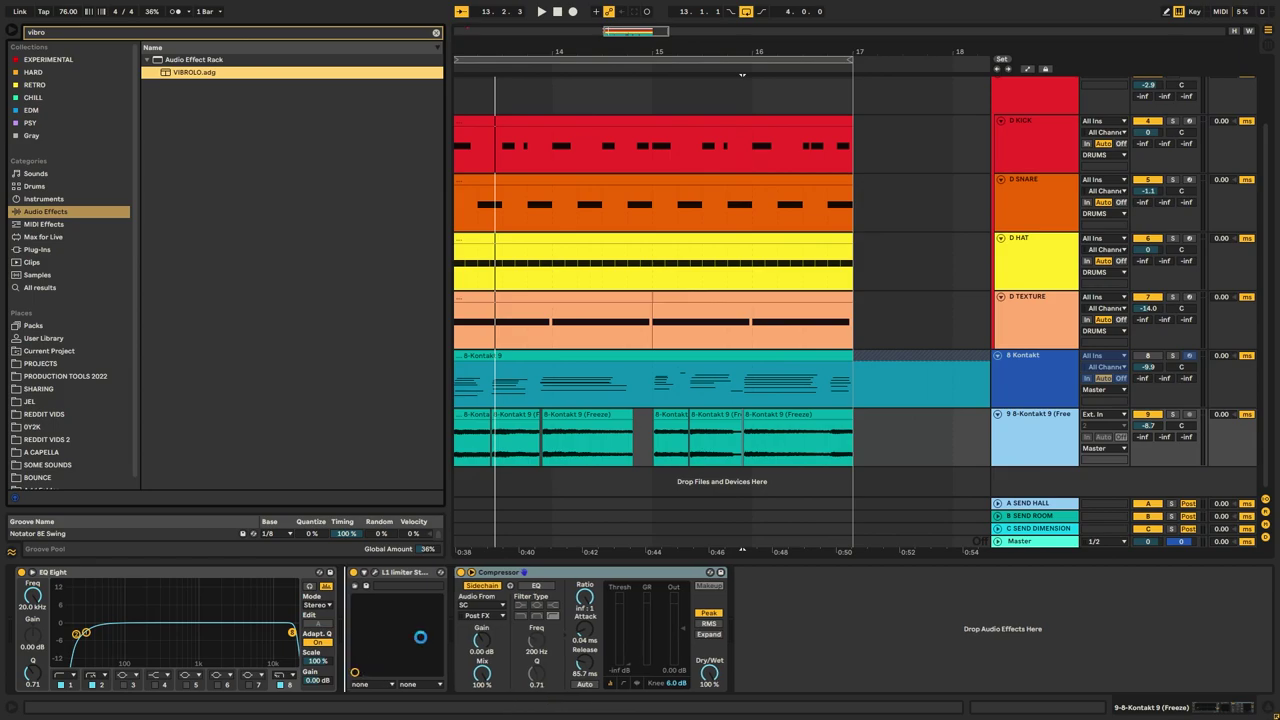
Load the VIBROLO.adg rack onto the chopped chord audio track.
key("Return")
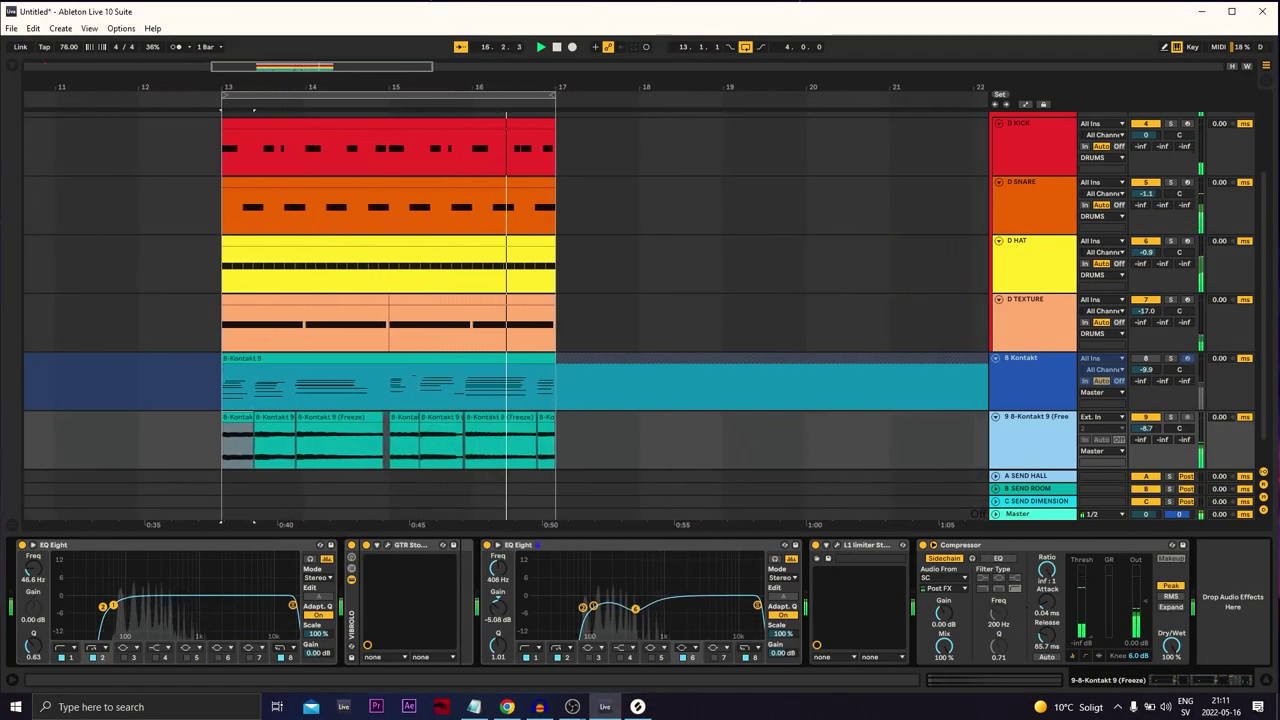
Check Oversampling in the EQ Eight display's options for the chopped chord track.
right_click(583, 558)
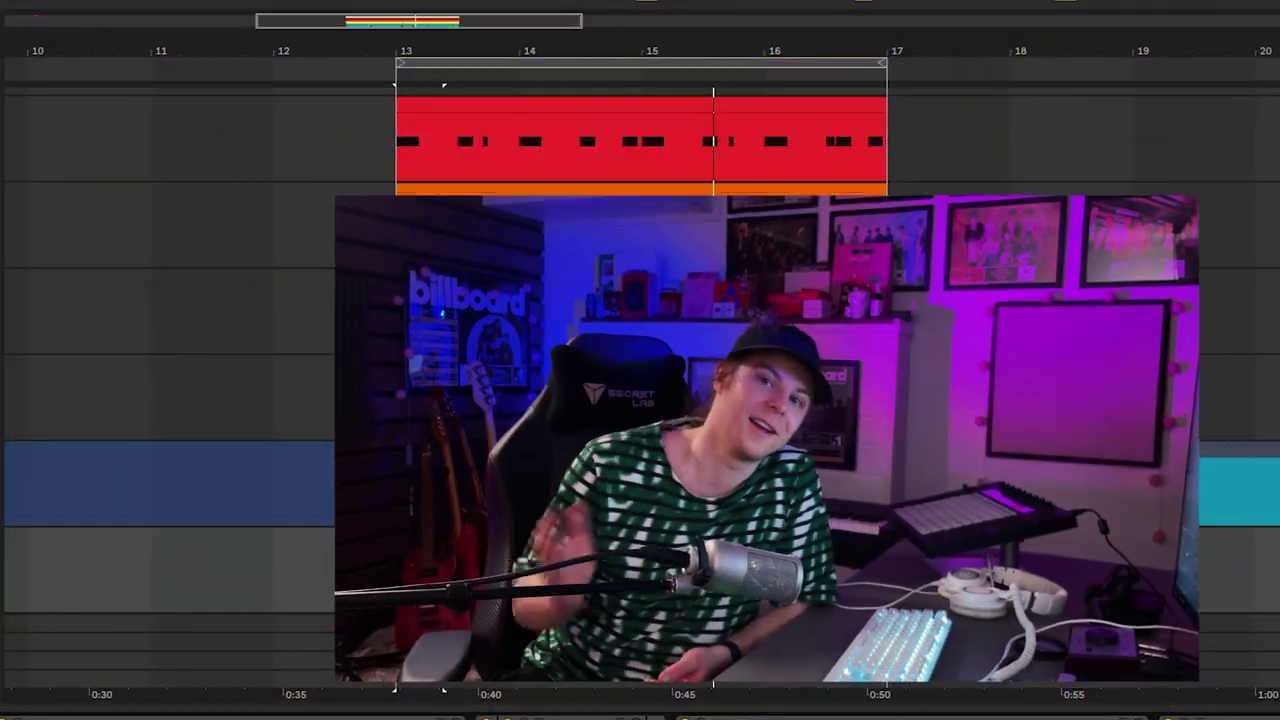
scroll(640, 360, "right", 3)
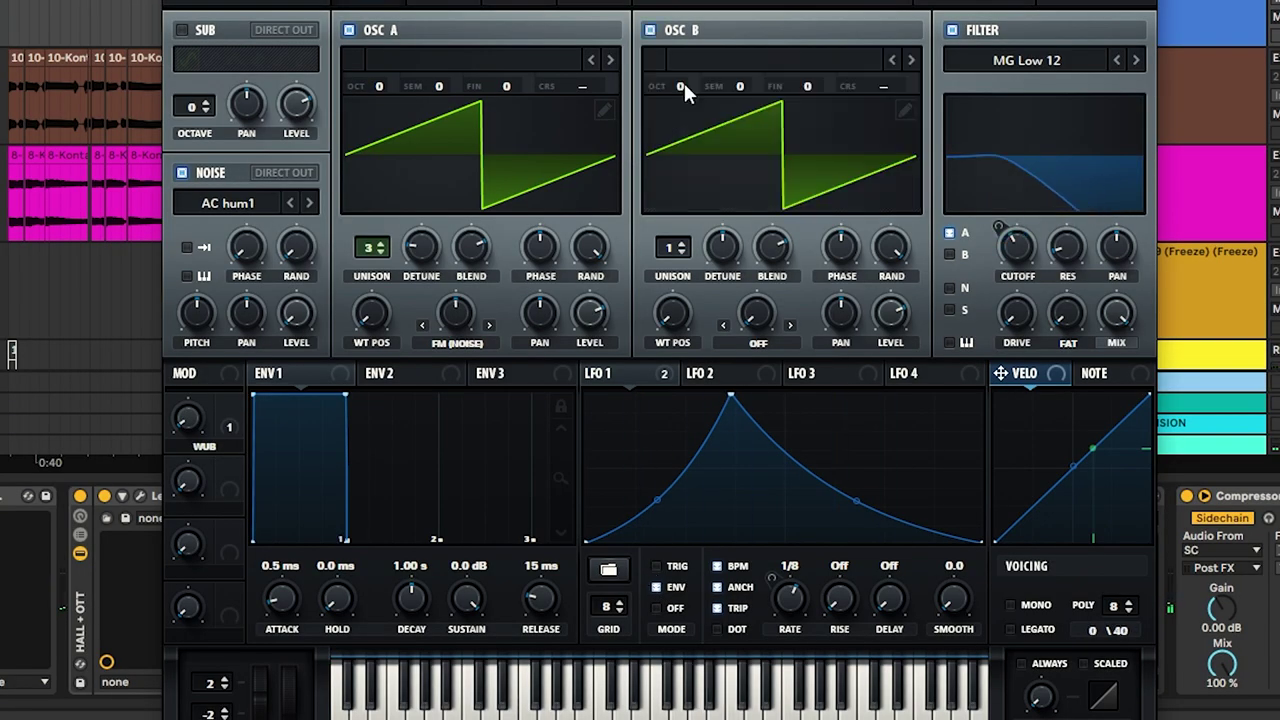
Raise Serum's oscillator B about four semitones, then select the resampled Freeze clip.
left_click_drag(736, 86, 750, 46)
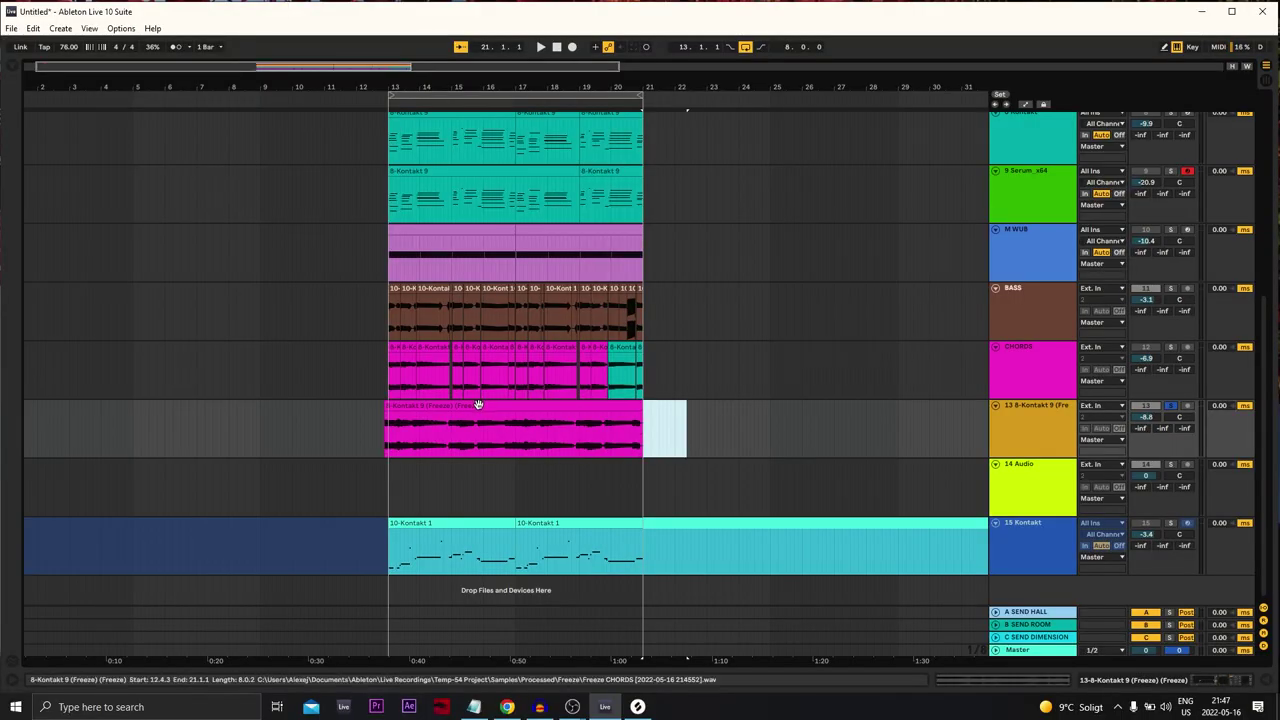
left_click(478, 404)
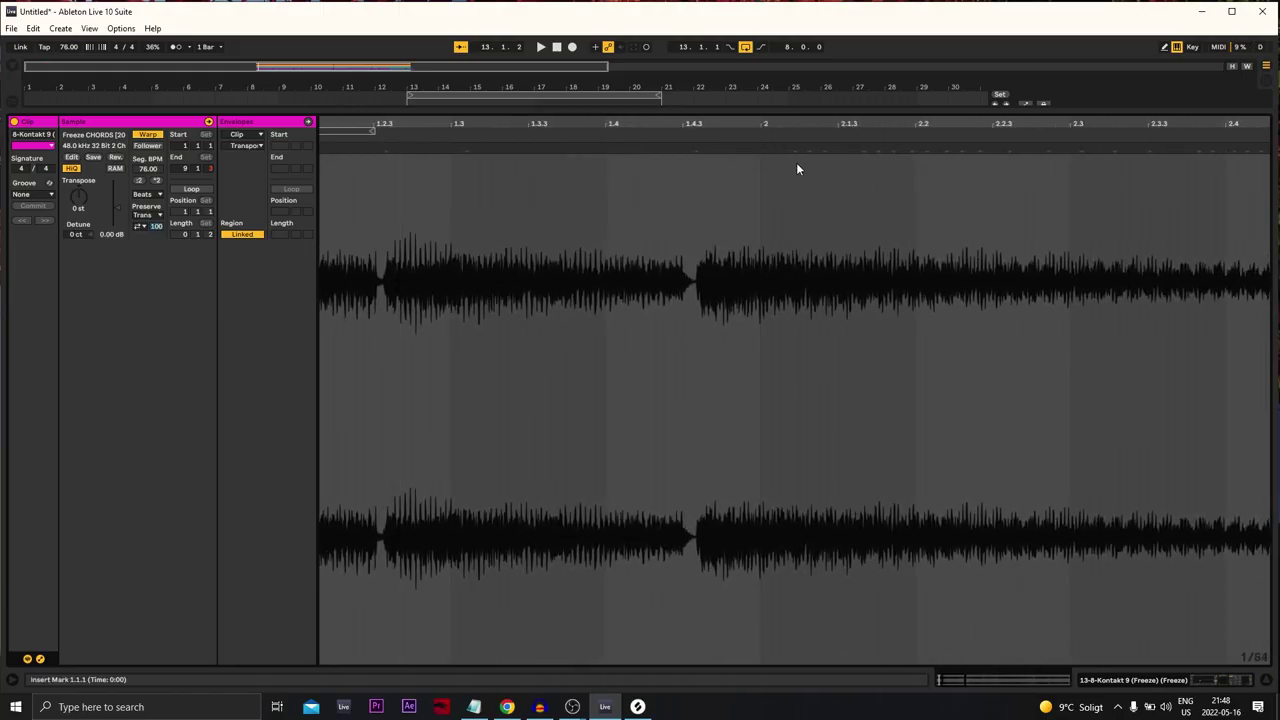
Turn off transient looping on the frozen chords clip and open the arrangement grid options.
left_click_drag(884, 122, 924, 122)
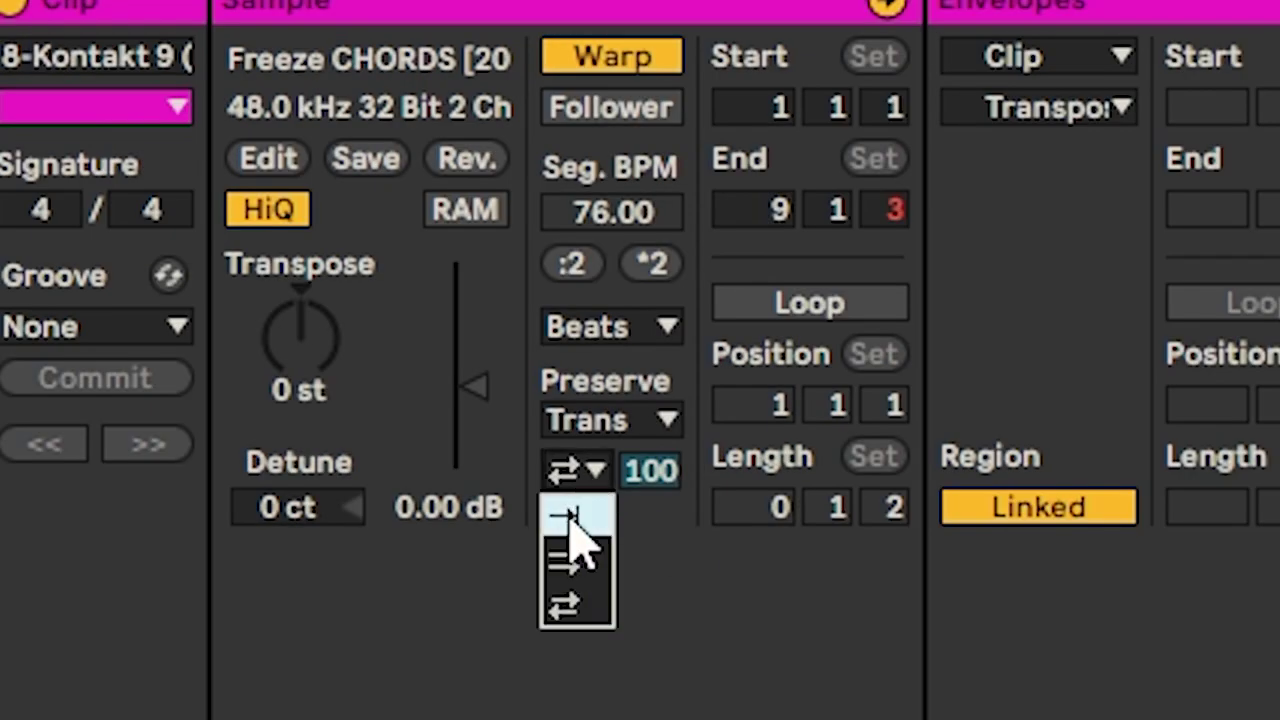
left_click(568, 518)
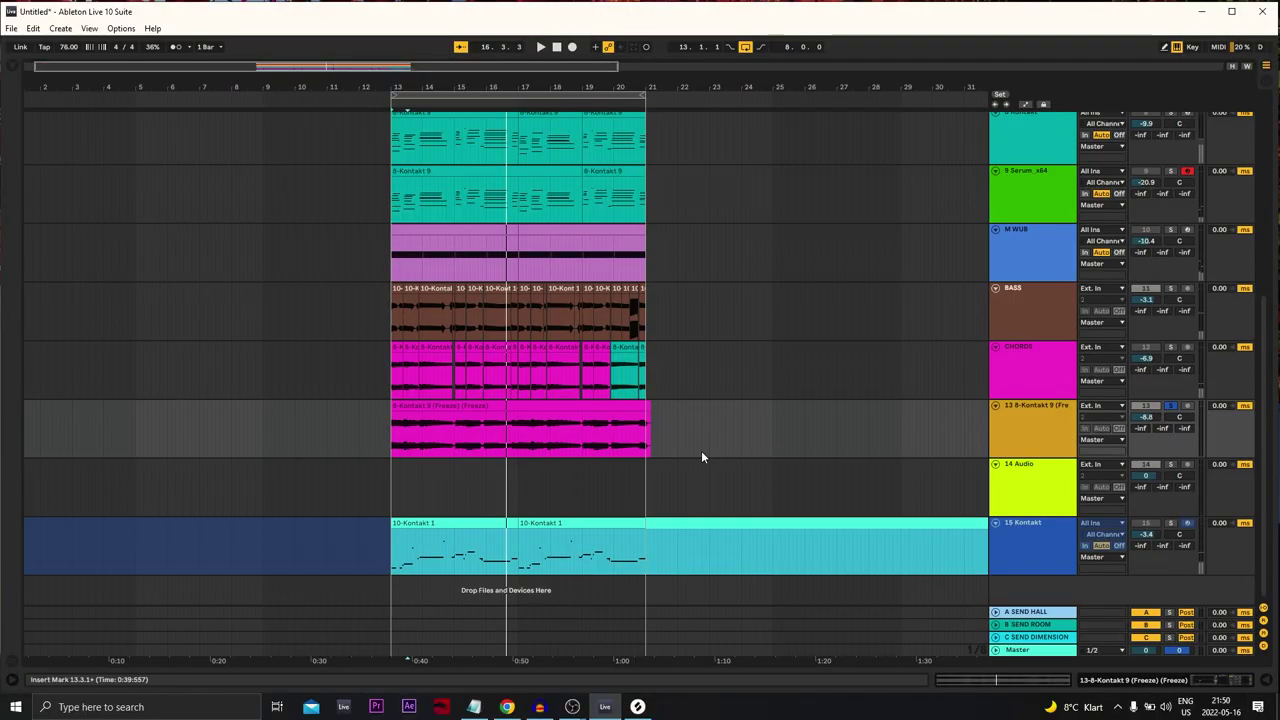
right_click(701, 450)
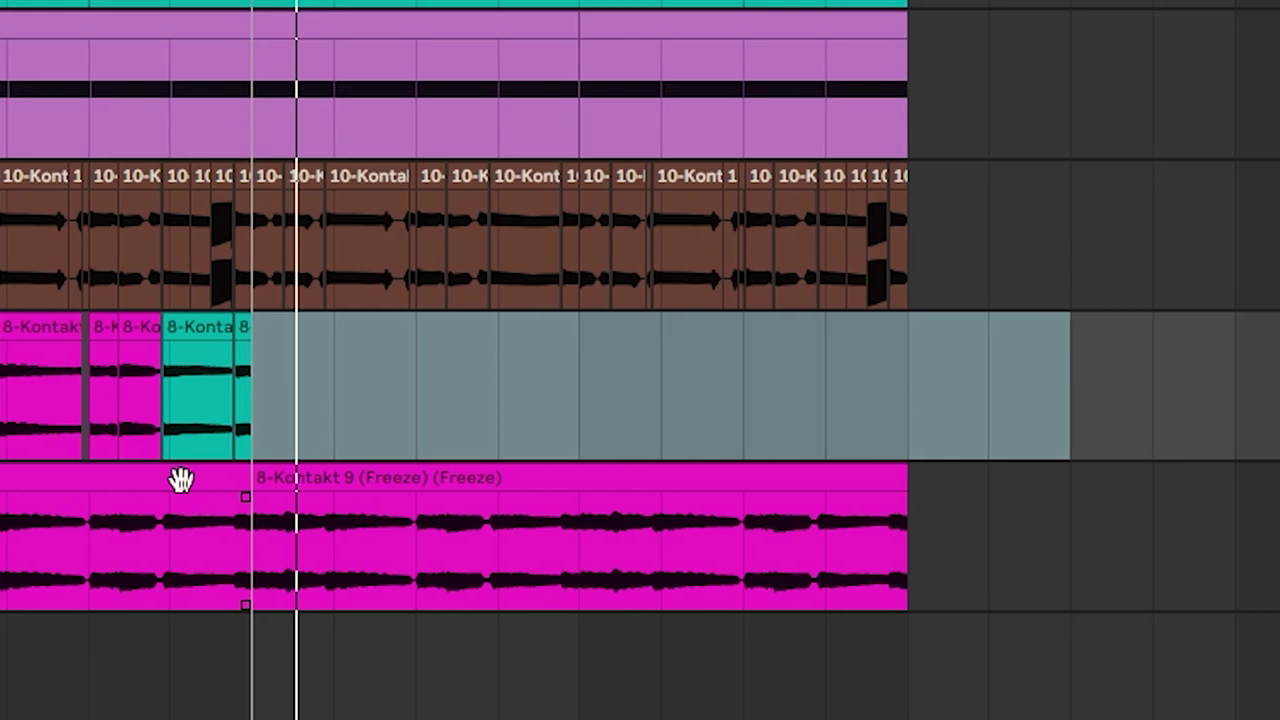
Select the section before and the long frozen chords clip on track 13 to check alignment.
left_click(180, 480)
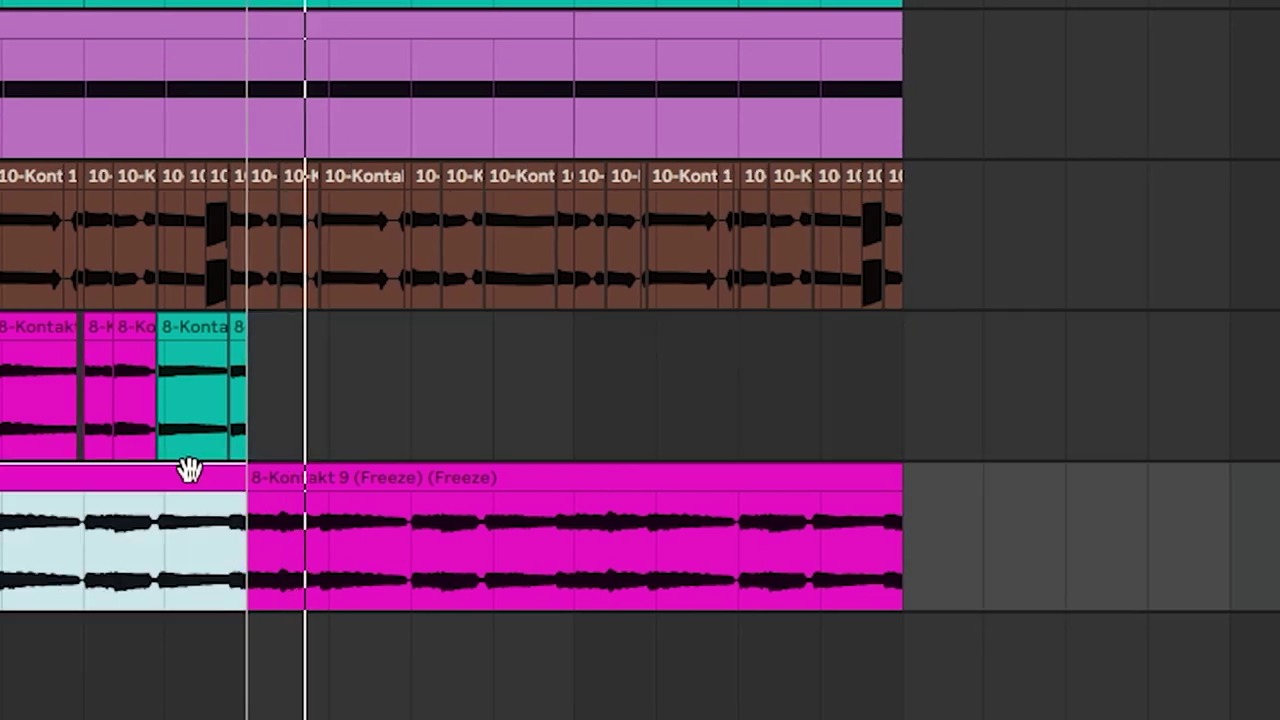
left_click(606, 505)
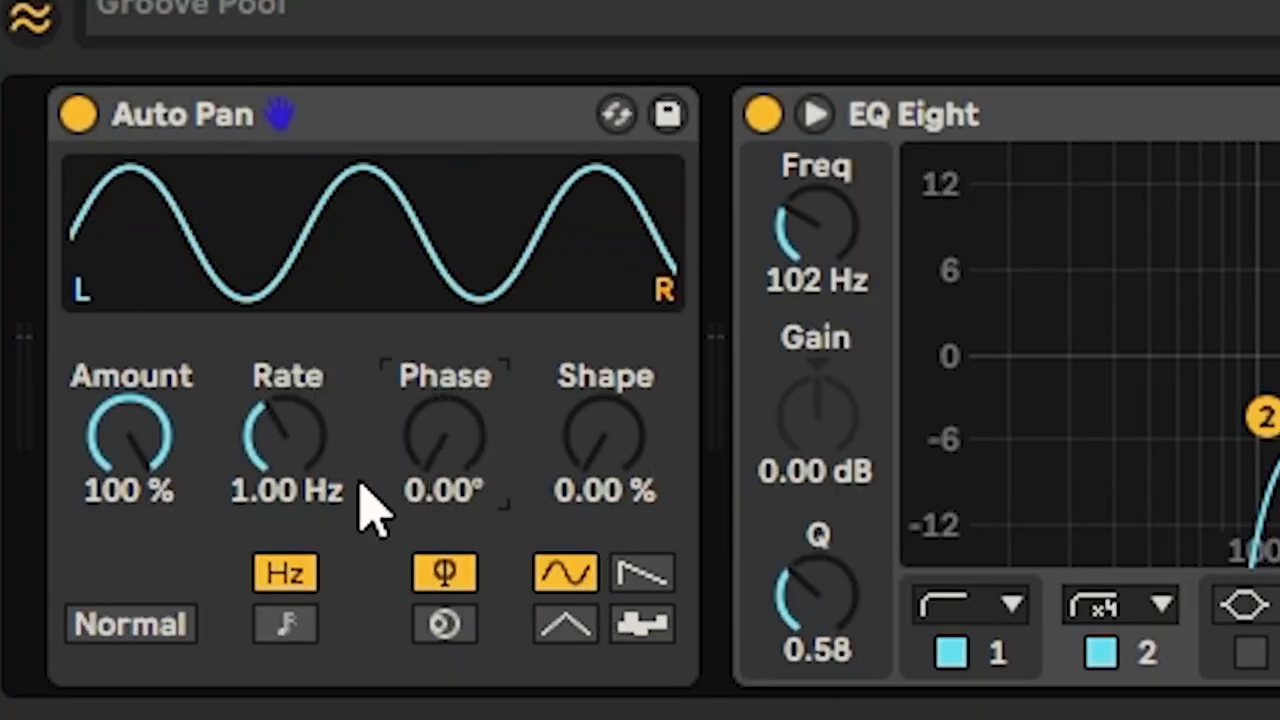
Tempo-sync the chords' Auto Pan so it pans at 1/16 instead of 1.00 Hz.
left_click(298, 618)
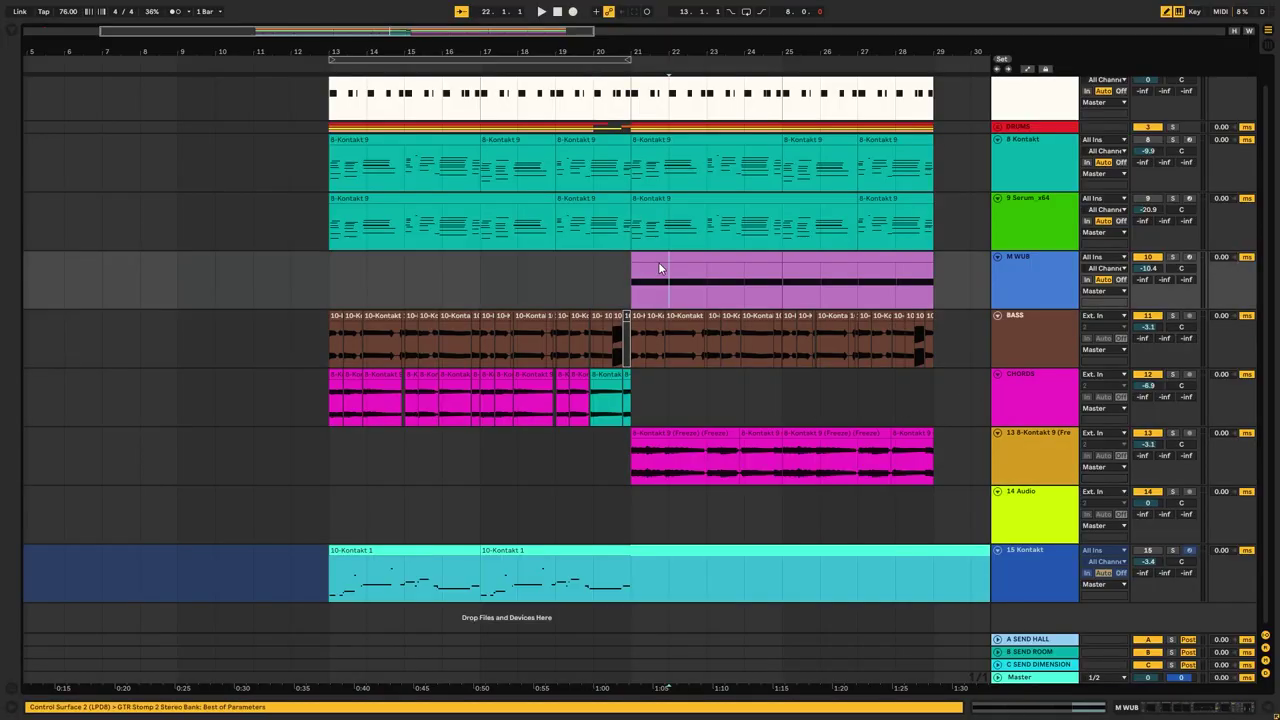
Freeze the M WUB track.
left_click(1028, 270)
right_click(1022, 280)
left_click(1050, 357)
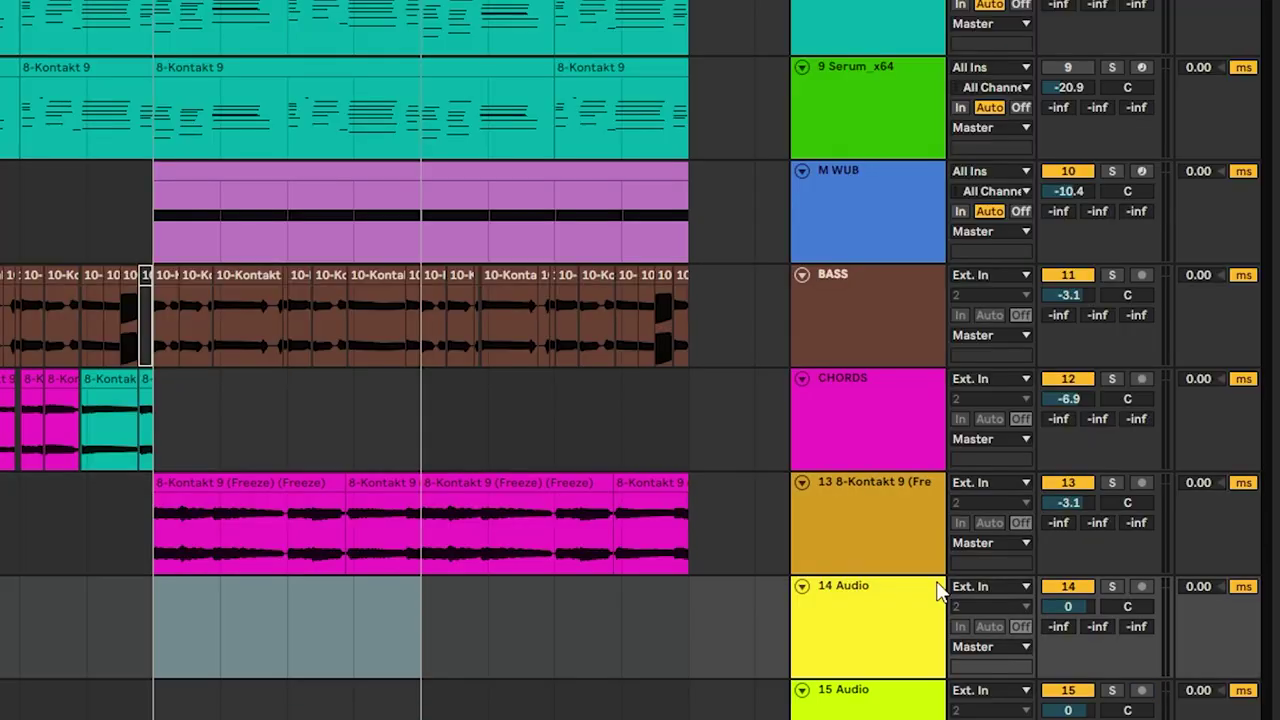
Set track 14 Audio's input to Resampling, arm it, and record with F9.
left_click(1006, 590)
left_click(986, 208)
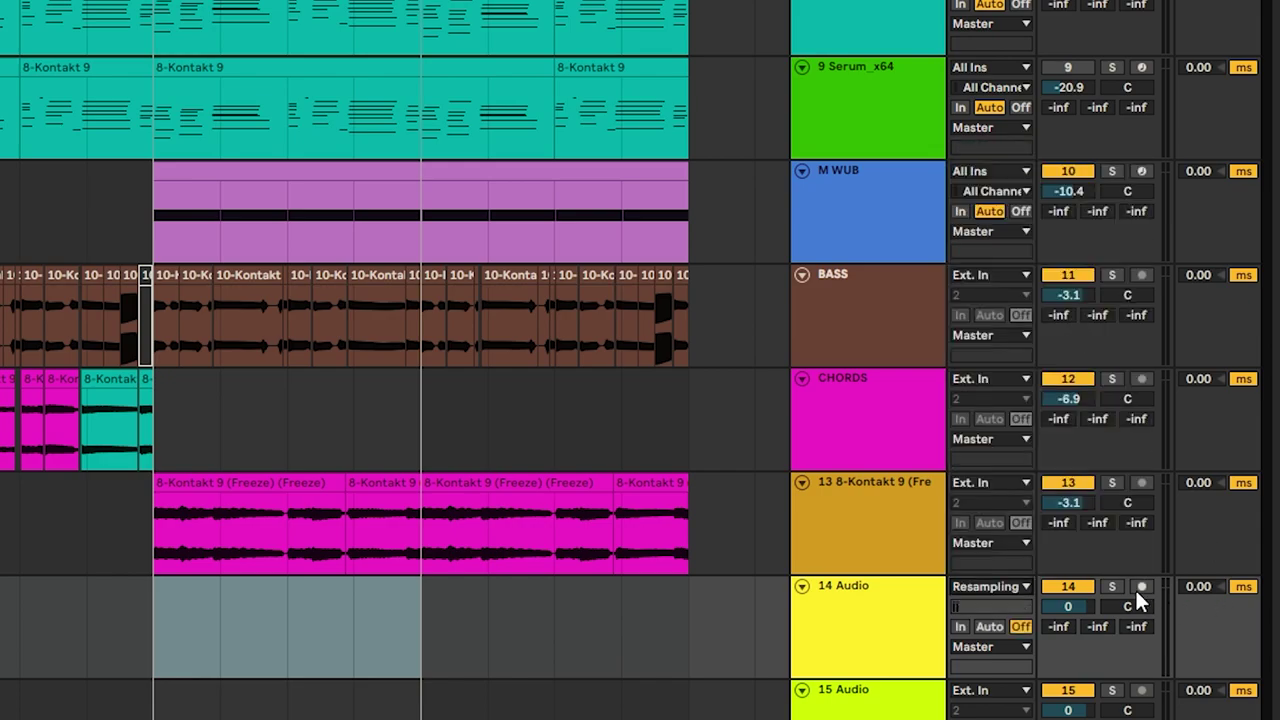
left_click(1141, 587)
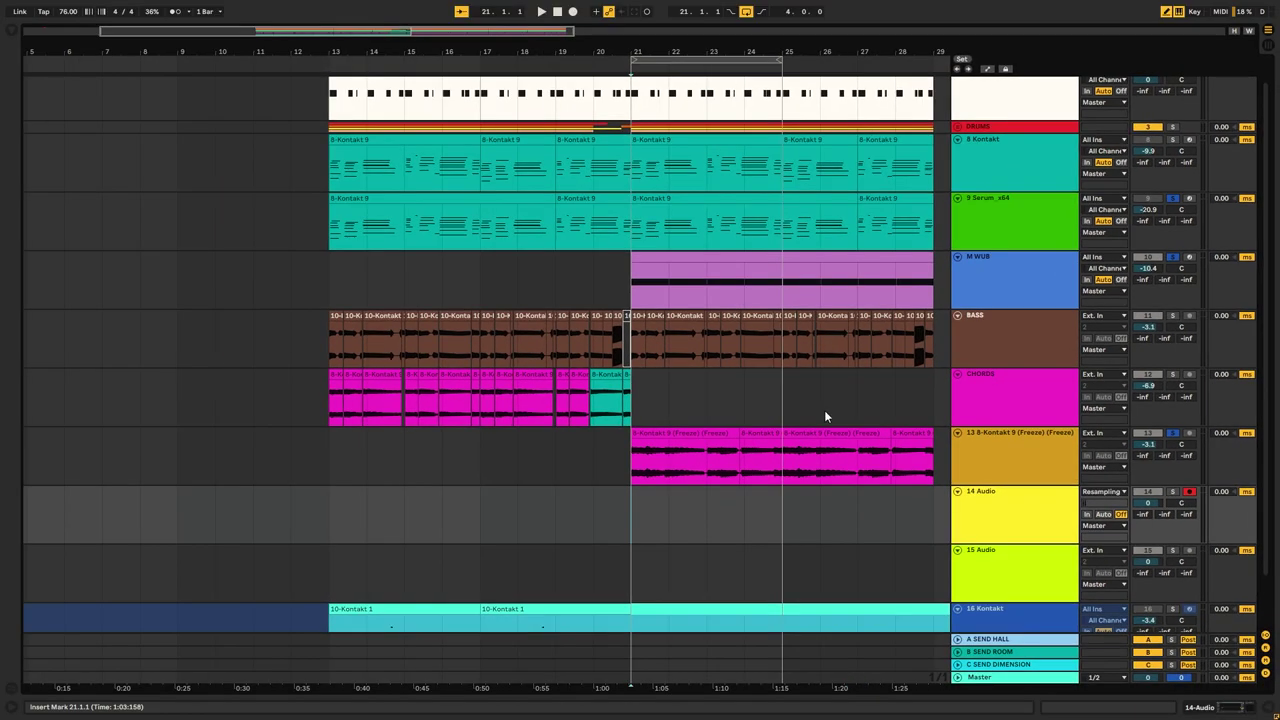
key("F9")
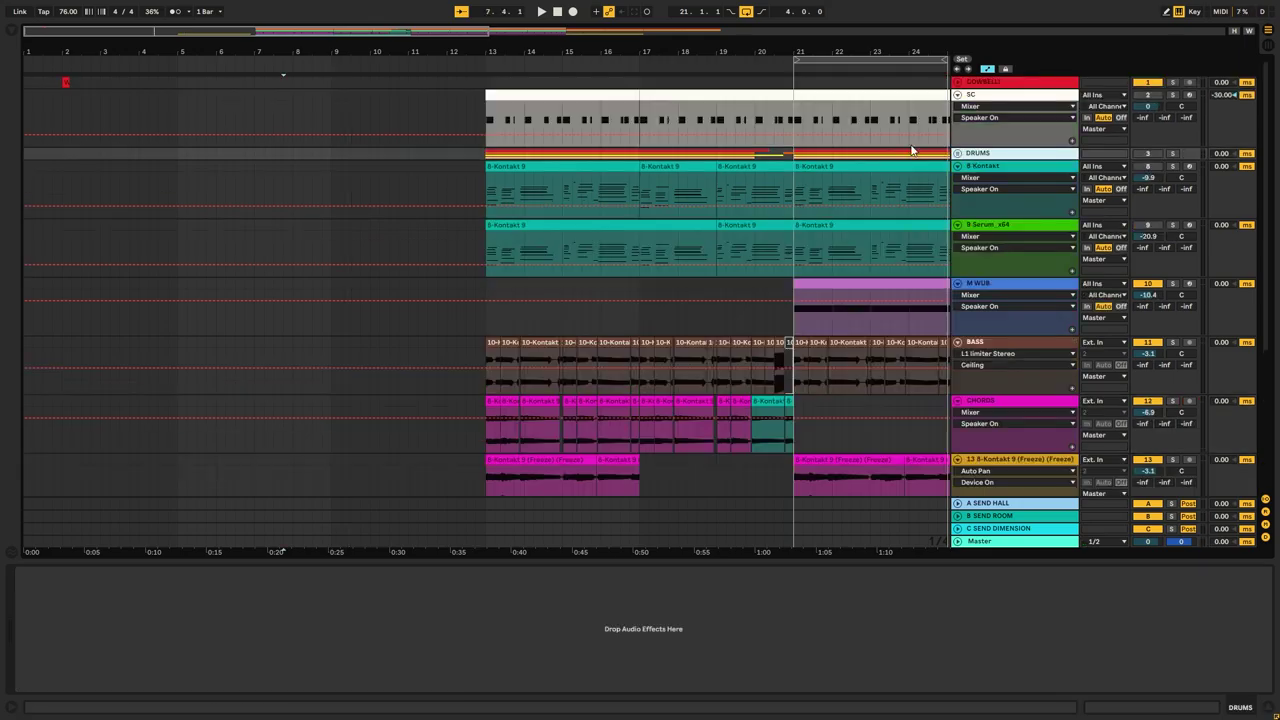
Stop recording, deselect the new 8-Audio 1 clip, and play back the result.
left_click(452, 148)
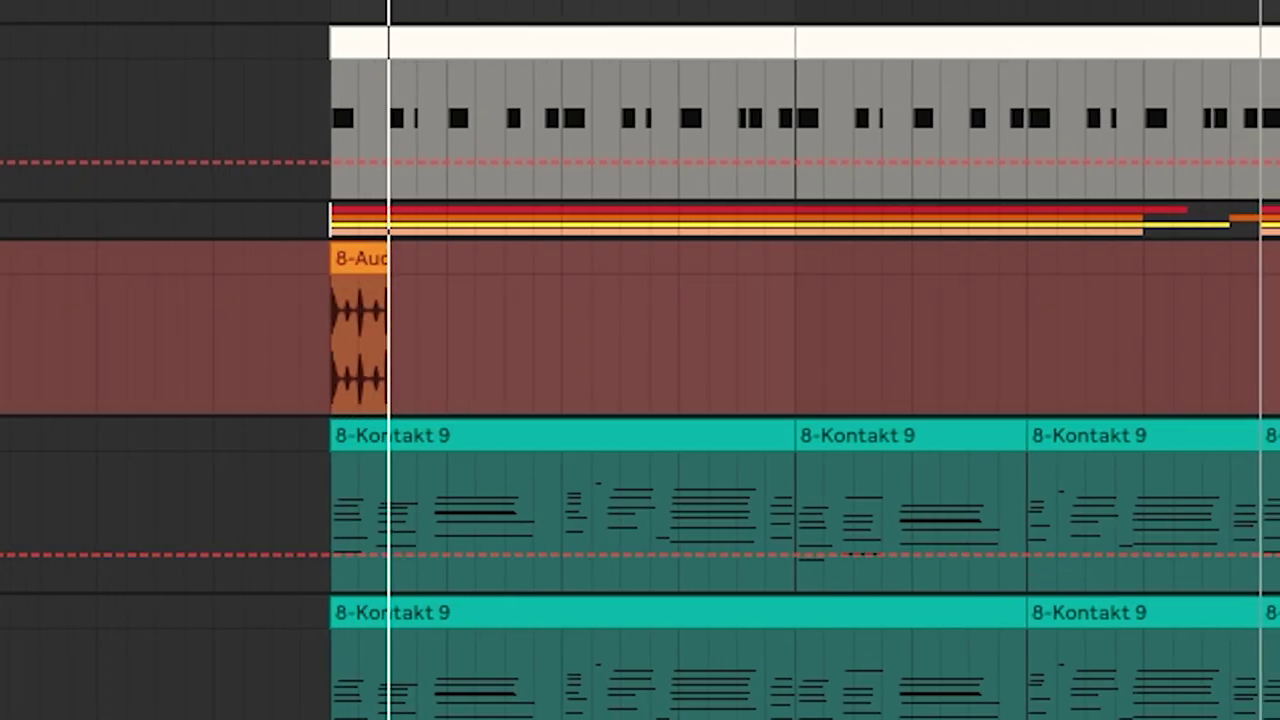
left_click(468, 308)
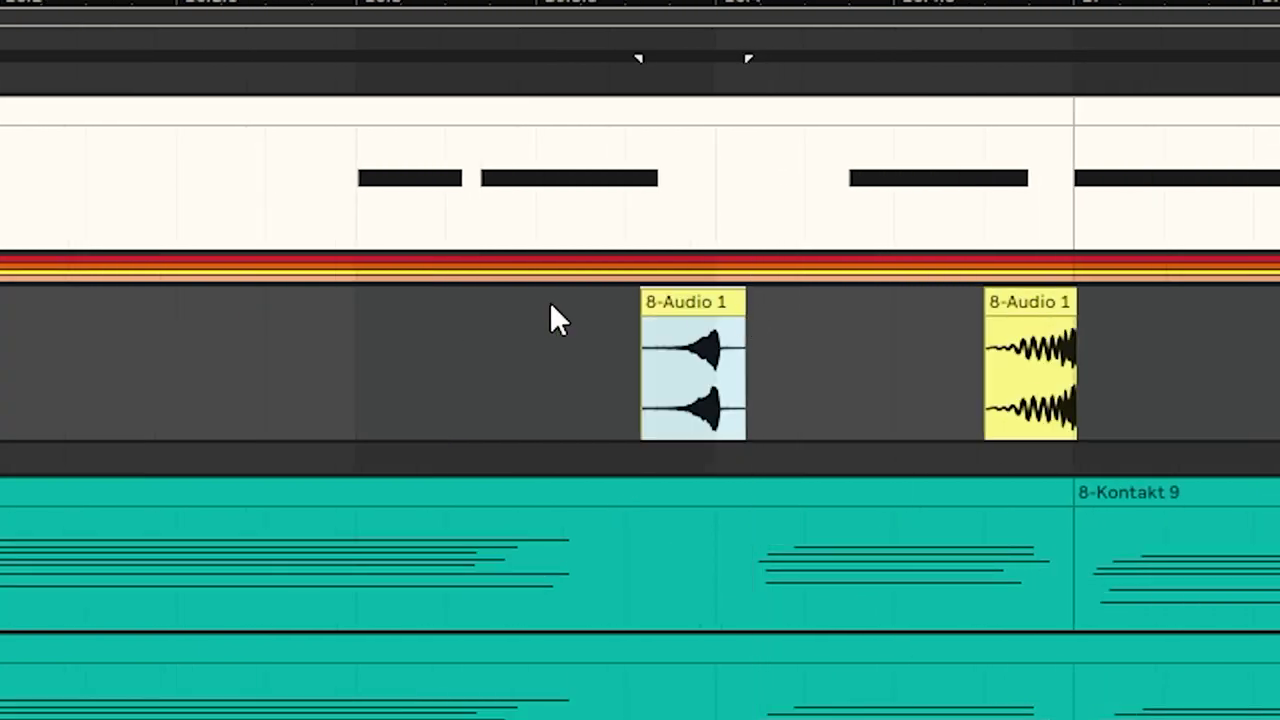
left_click(560, 330)
key("space")
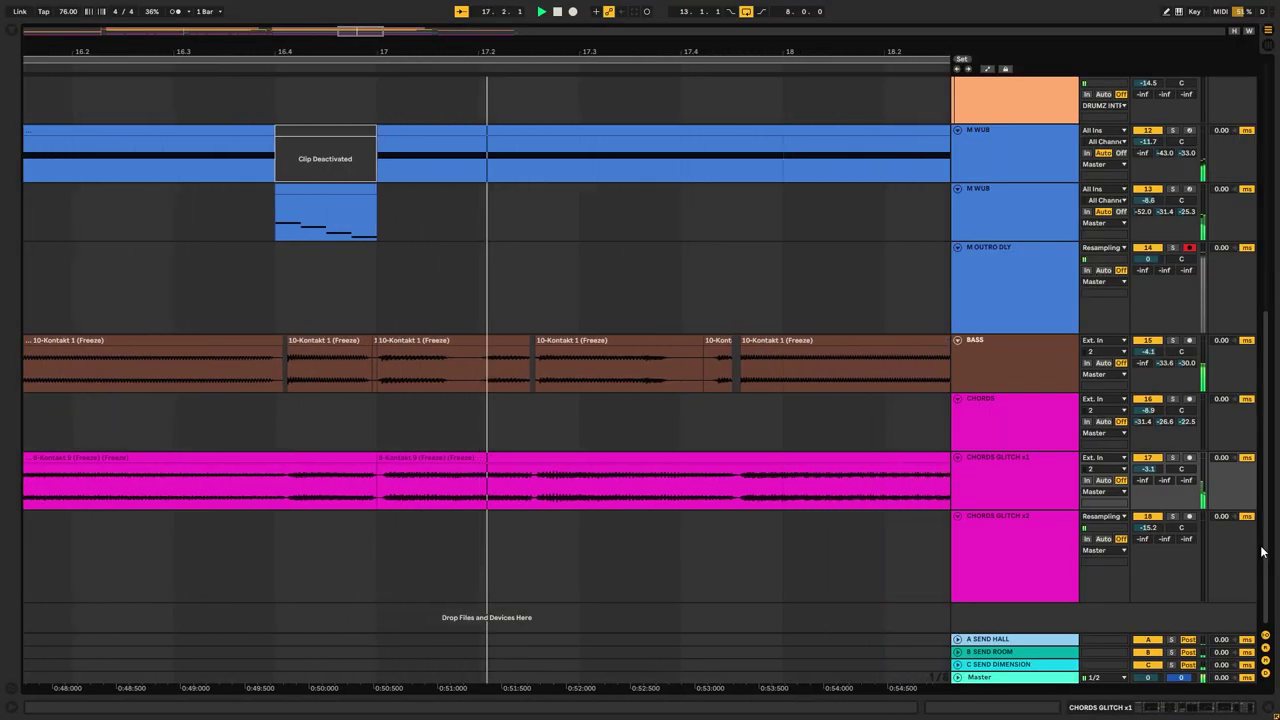
Scroll up in the arrangement to bring the upper tracks into view.
scroll(1268, 563, "up", 2)
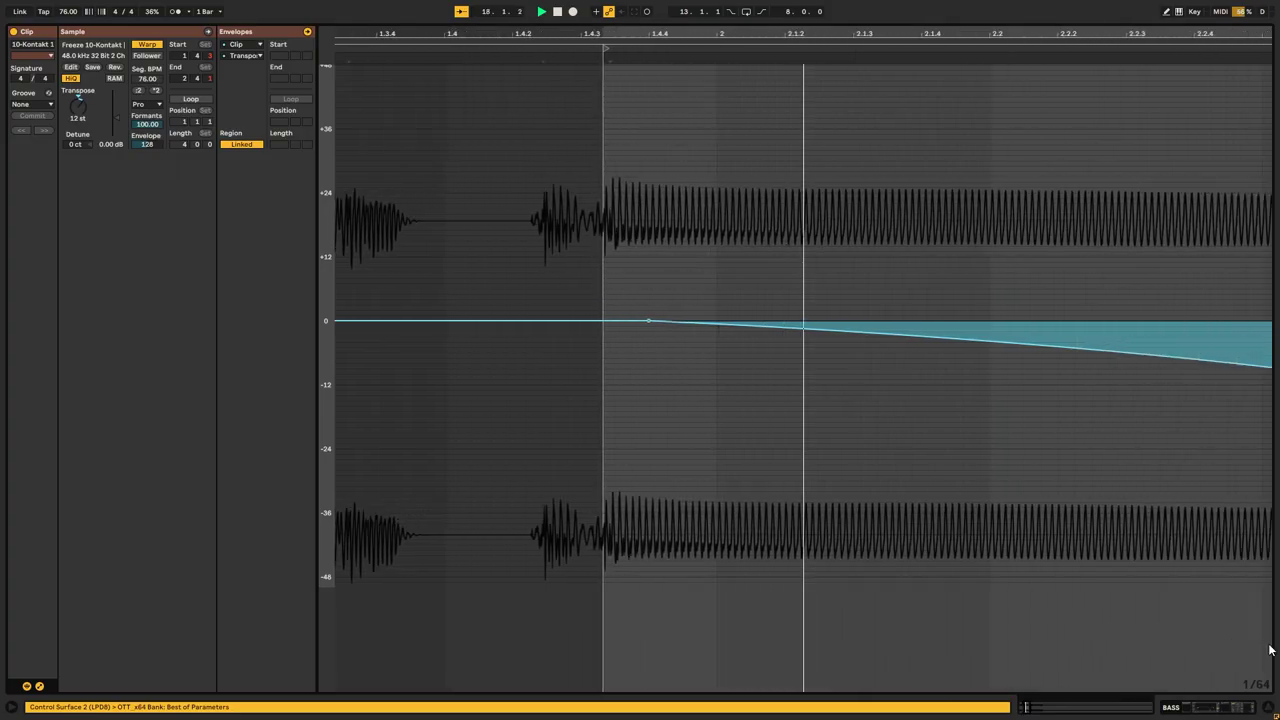